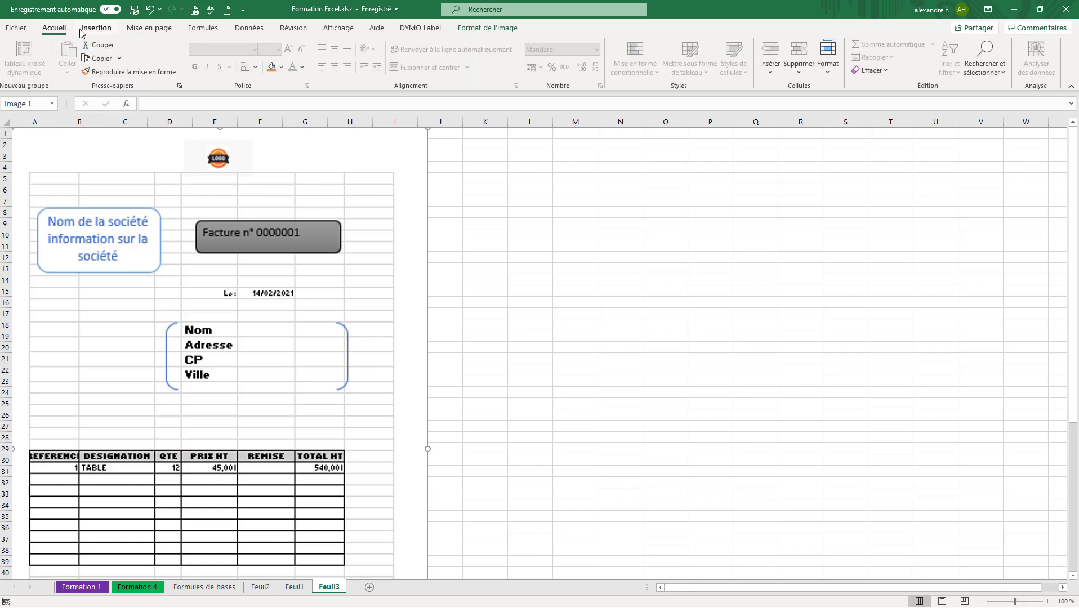
- Look through the preset page margins available for the invoice sheet
{"action": "left_click", "coordinate": [152, 29]}
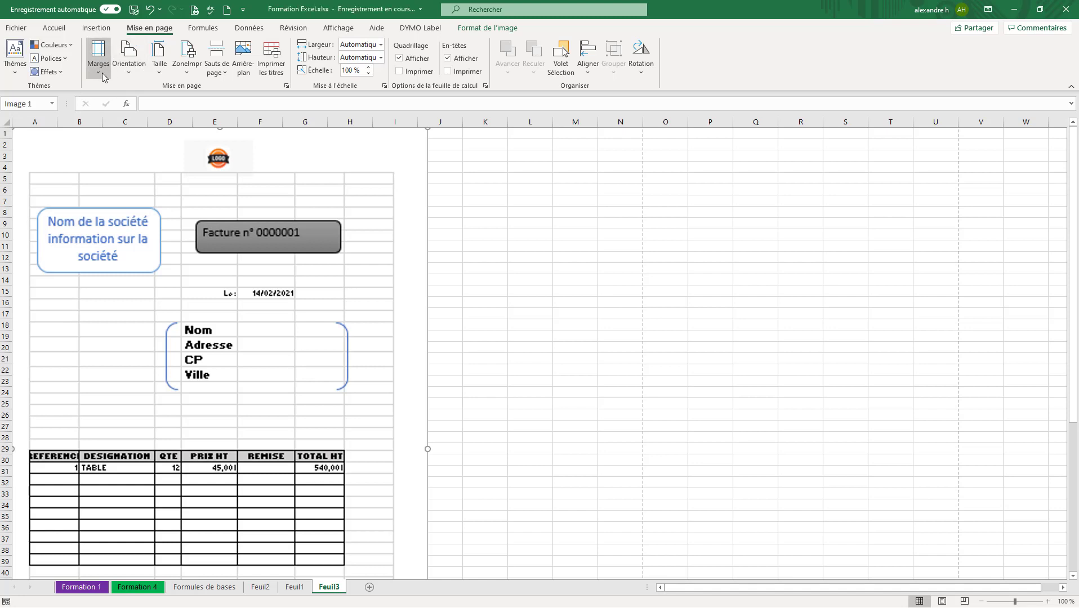
{"action": "left_click", "coordinate": [99, 62]}
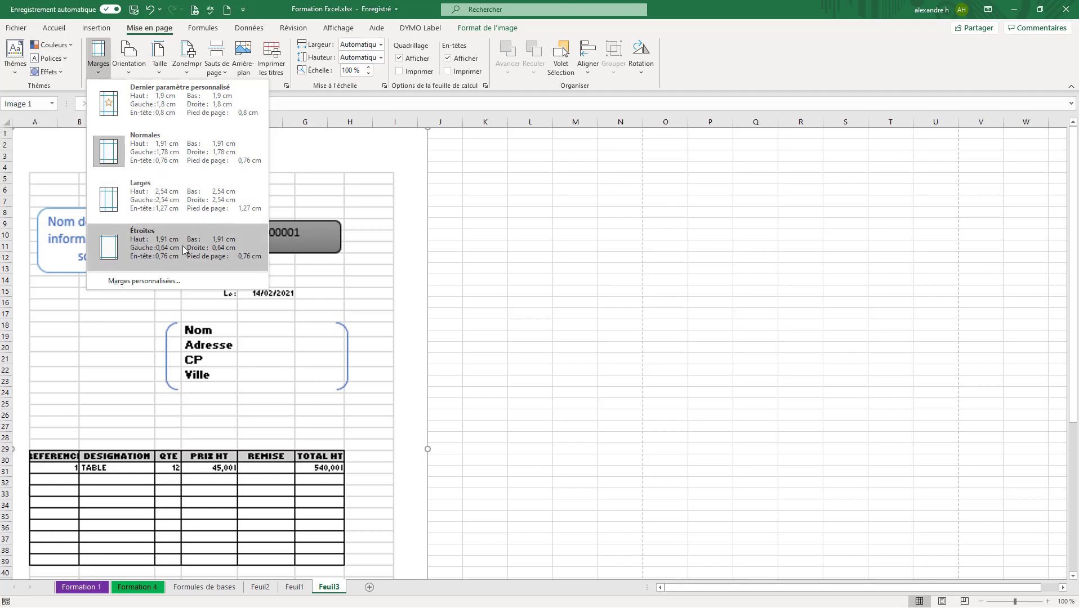
{"action": "left_click", "coordinate": [276, 12]}
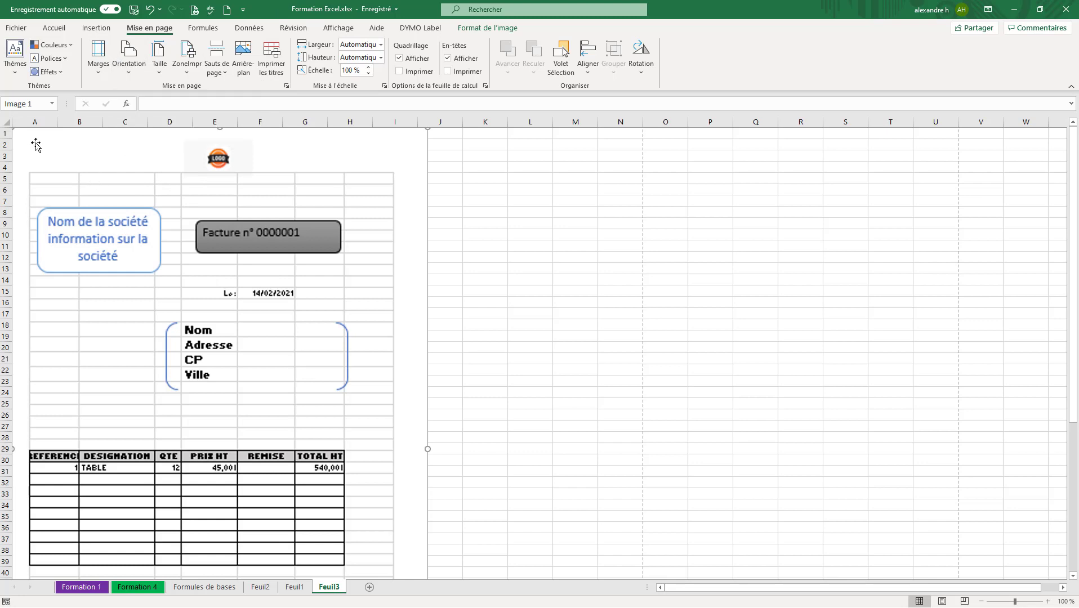
- Set the page orientation to Paysage (landscape) and view the available paper sizes
{"action": "left_click", "coordinate": [132, 80]}
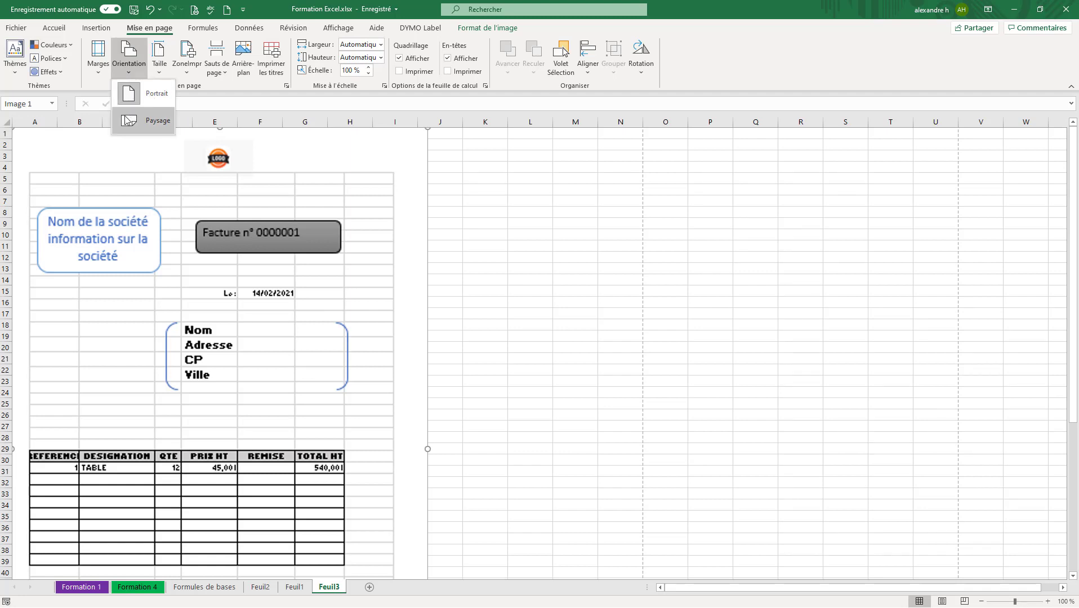
{"action": "left_click", "coordinate": [144, 123]}
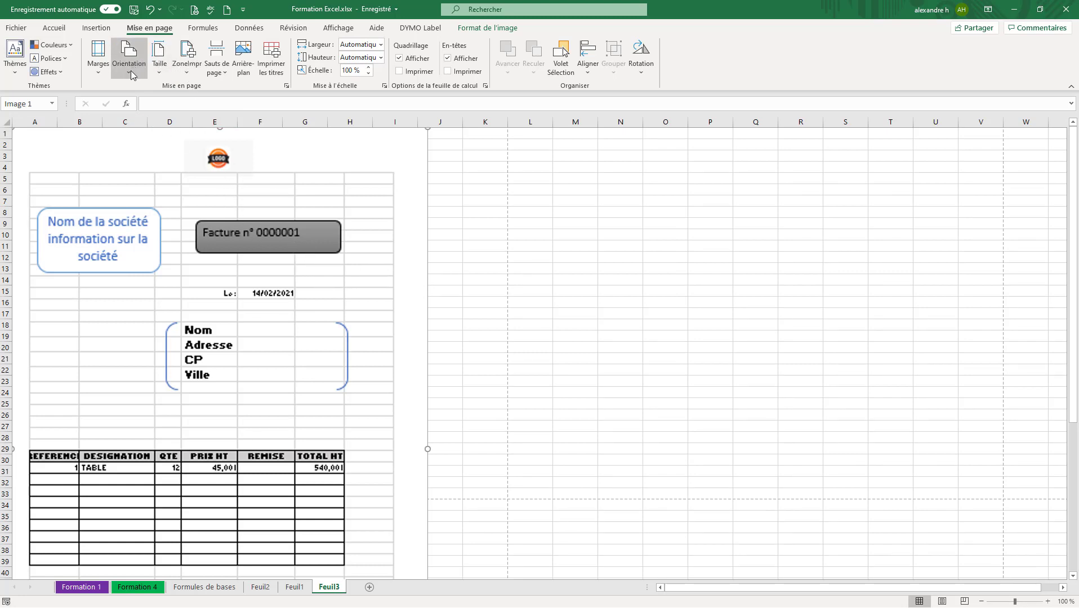
{"action": "left_click", "coordinate": [160, 72]}
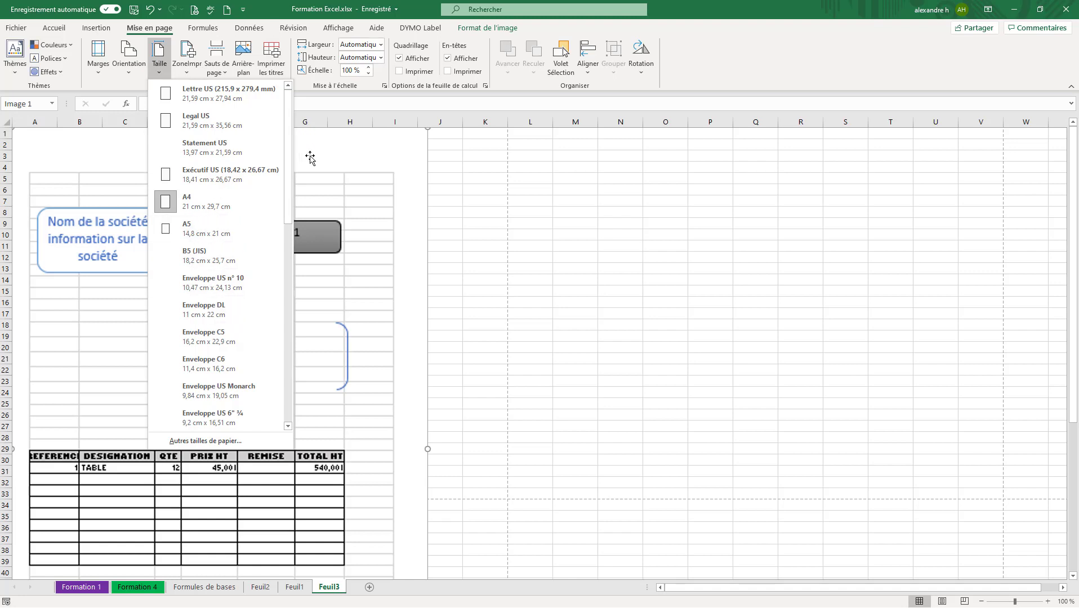
{"action": "left_click", "coordinate": [345, 207]}
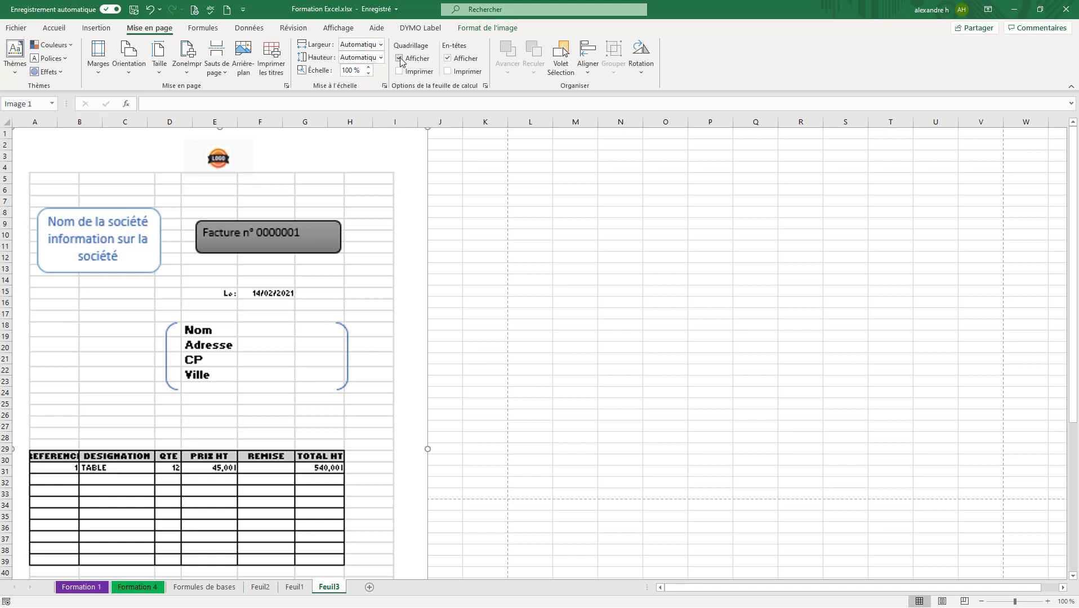
- Hide the sheet's gridlines while moving the active cell from J1 to K10, and show the gridlines again
{"action": "left_click", "coordinate": [458, 138]}
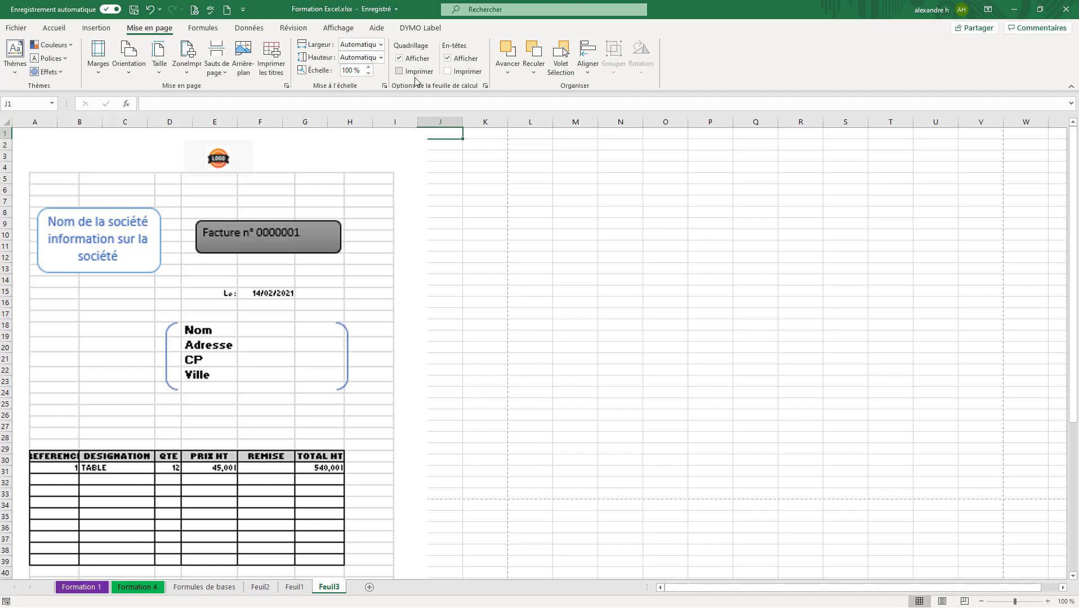
{"action": "left_click", "coordinate": [400, 59]}
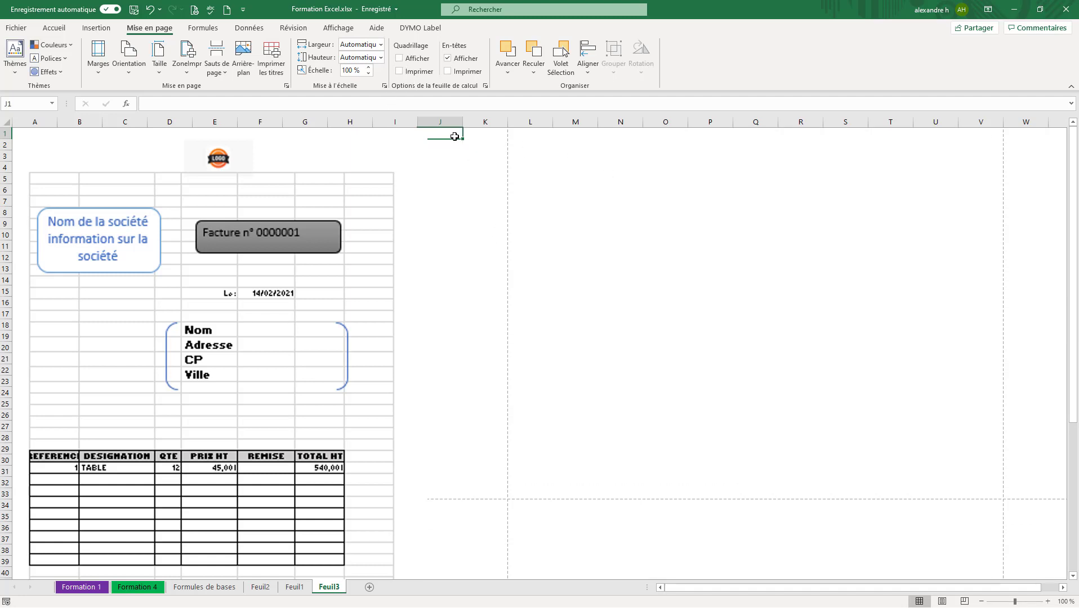
{"action": "key", "text": "Down"}
{"action": "key", "text": "Right"}
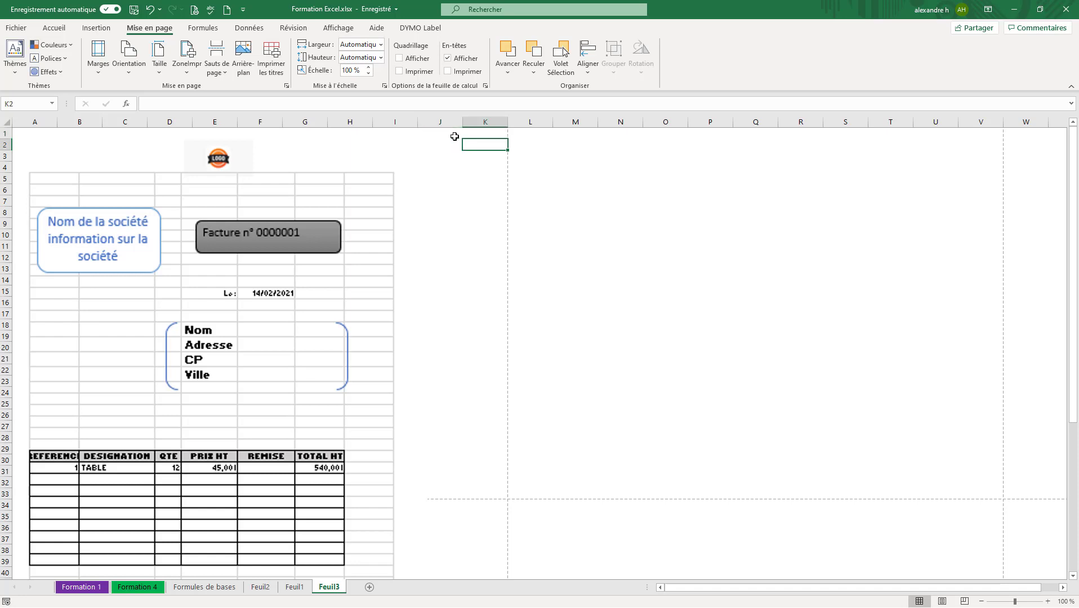
{"action": "key", "text": "Down"}
{"action": "key", "text": "Down"}
{"action": "key", "text": "Down"}
{"action": "key", "text": "Down"}
{"action": "key", "text": "Down"}
{"action": "key", "text": "Down"}
{"action": "key", "text": "Down"}
{"action": "key", "text": "Down"}
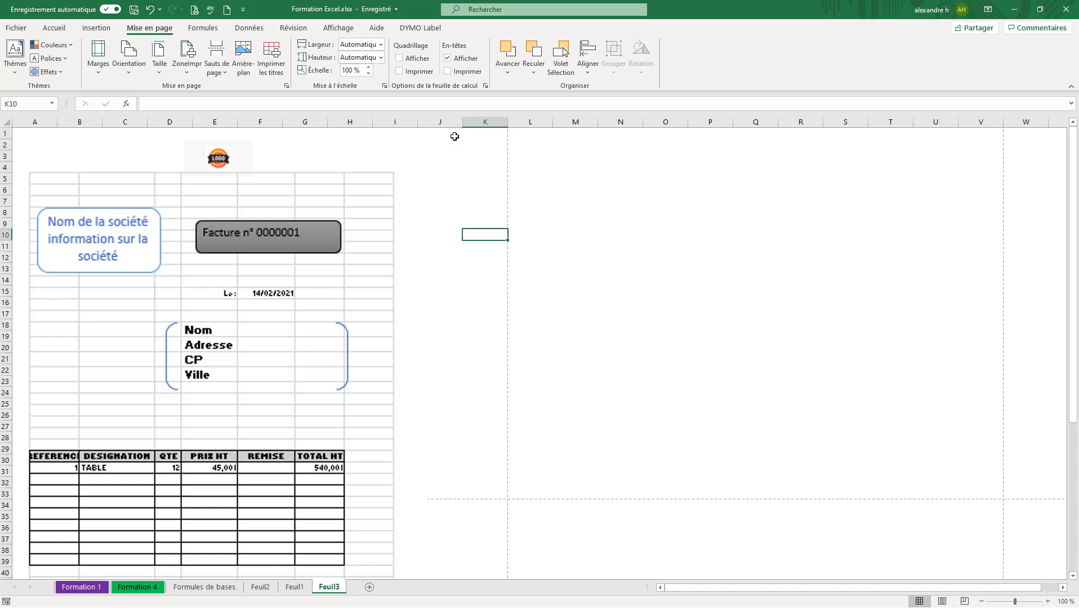
{"action": "left_click", "coordinate": [400, 58]}
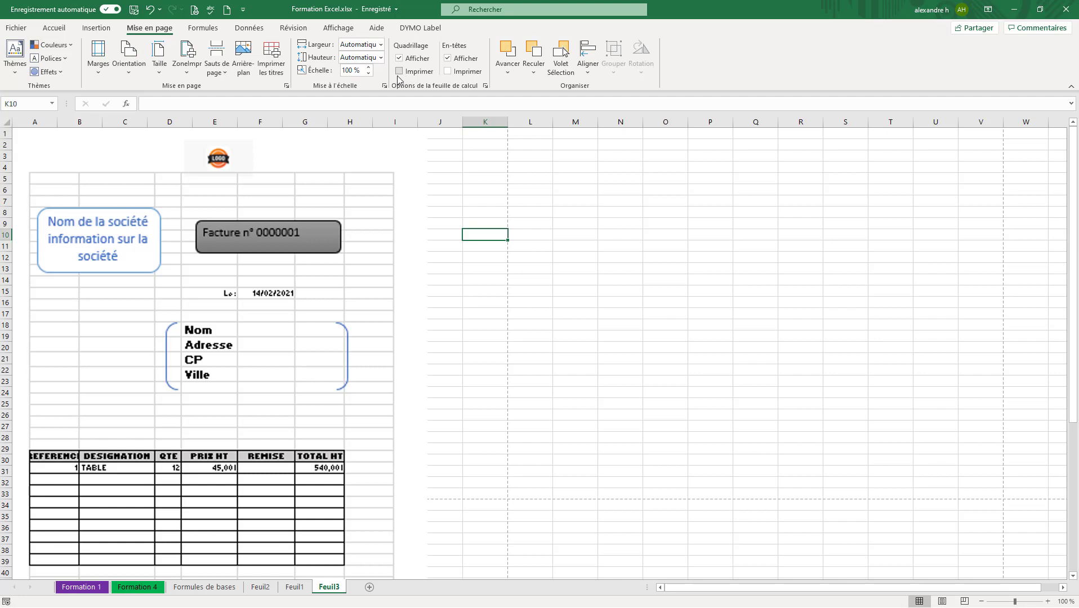
{"action": "left_click", "coordinate": [187, 59]}
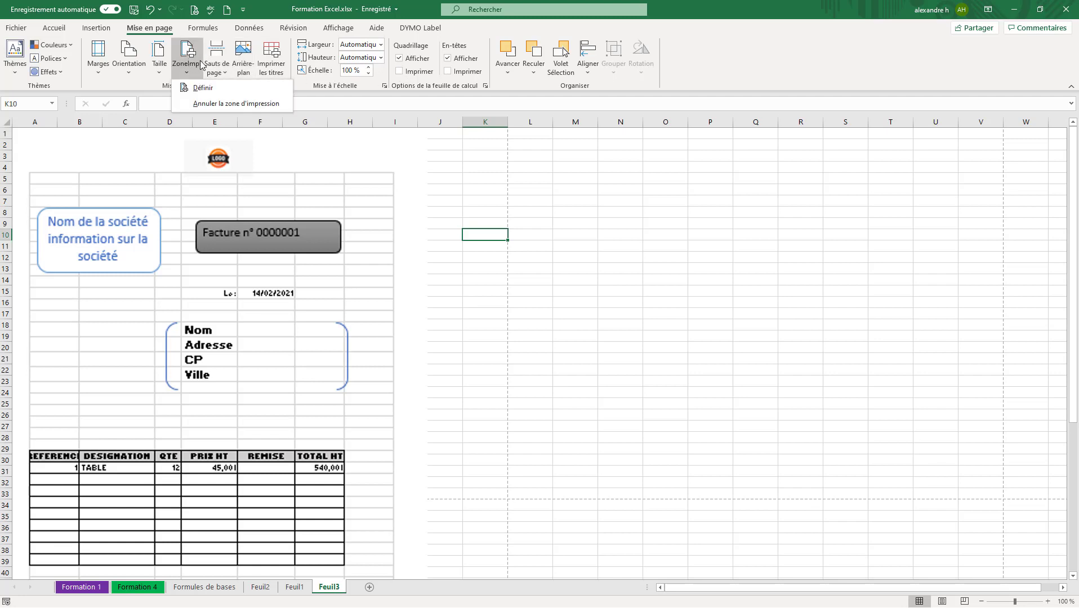
{"action": "left_click", "coordinate": [203, 89]}
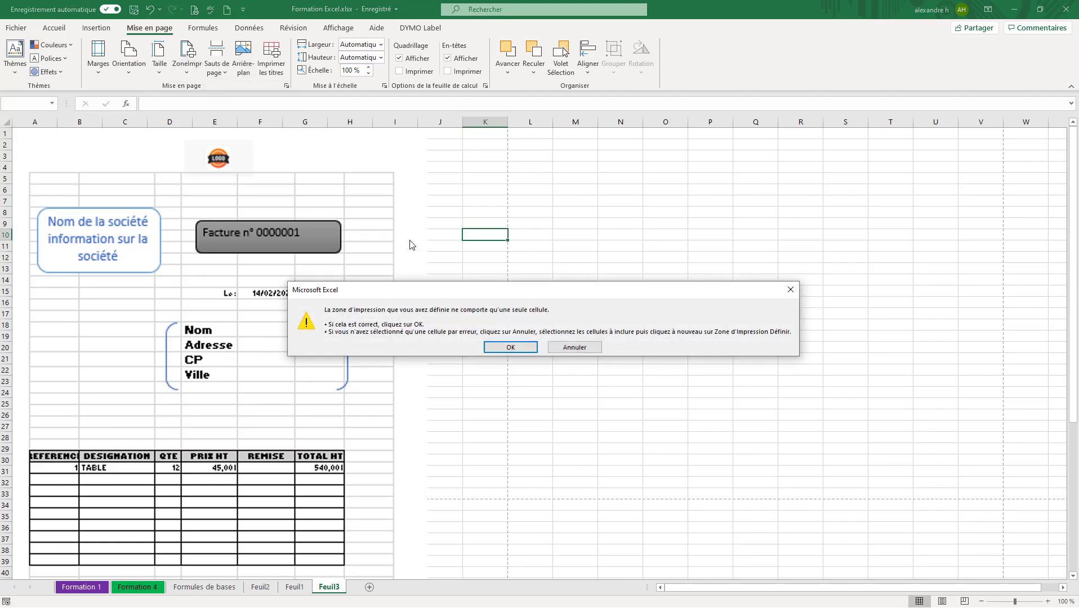
{"action": "left_click", "coordinate": [574, 350]}
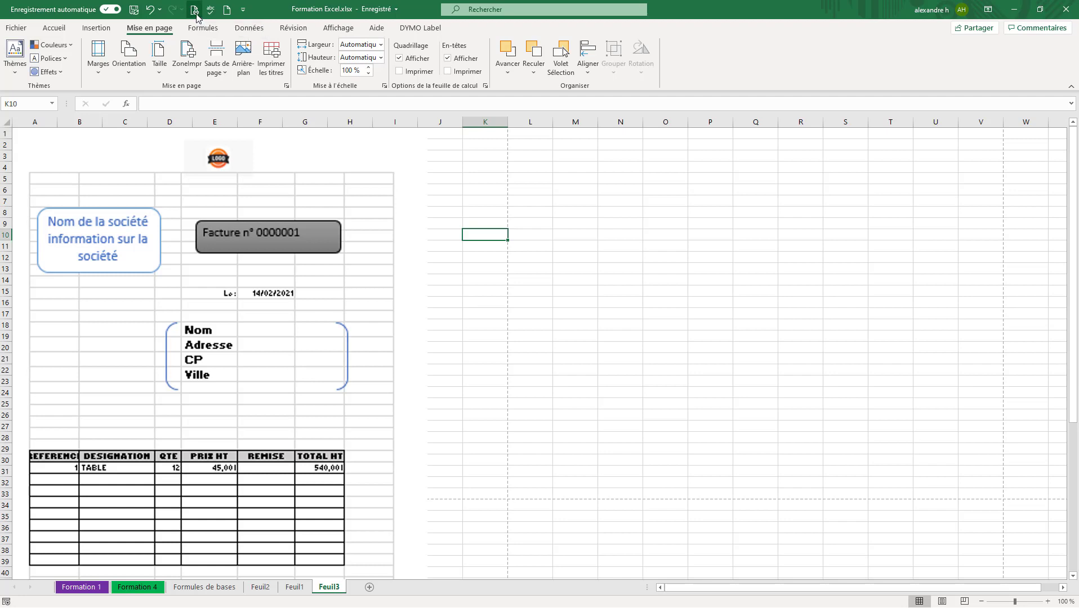
- Add the Impression rapide (quick print) command to the Quick Access Toolbar
{"action": "left_click", "coordinate": [244, 10]}
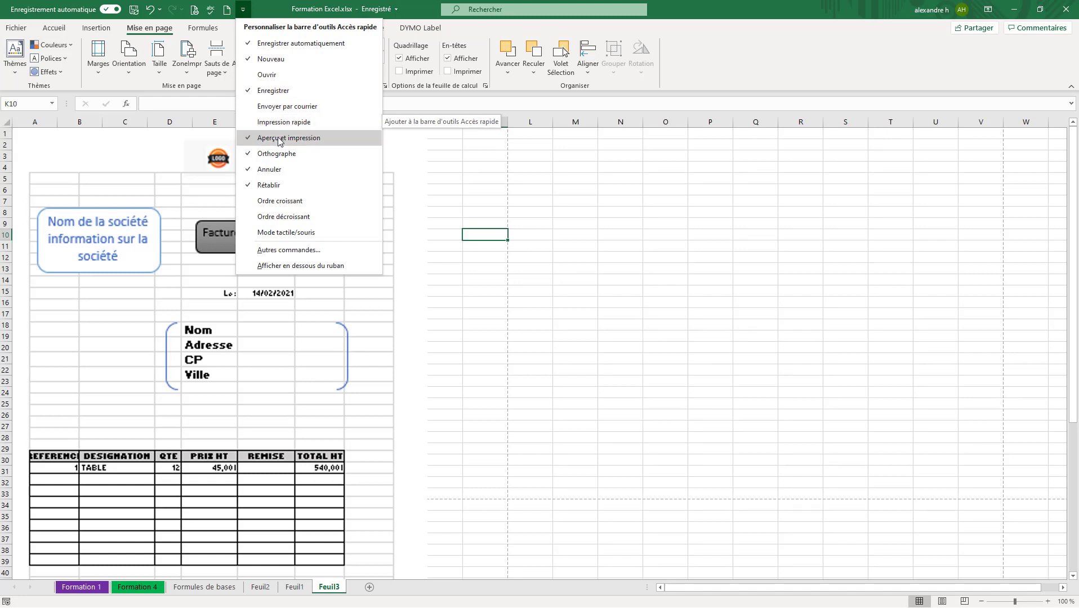
{"action": "left_click", "coordinate": [264, 123]}
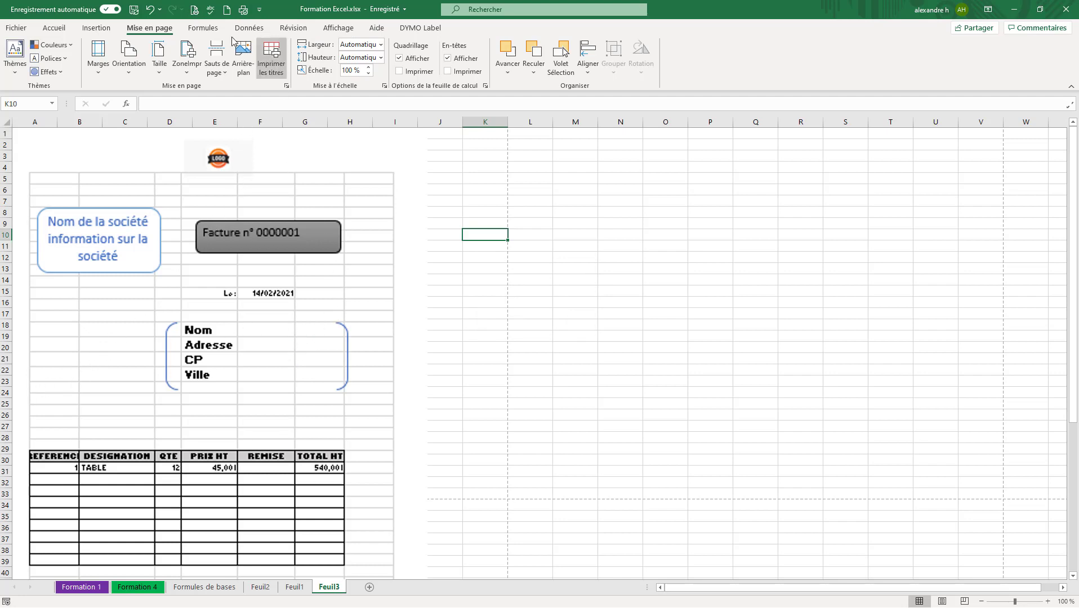
- In the print preview, set the orientation to Portrait and the margins to Étroites (narrow)
{"action": "left_click", "coordinate": [195, 13]}
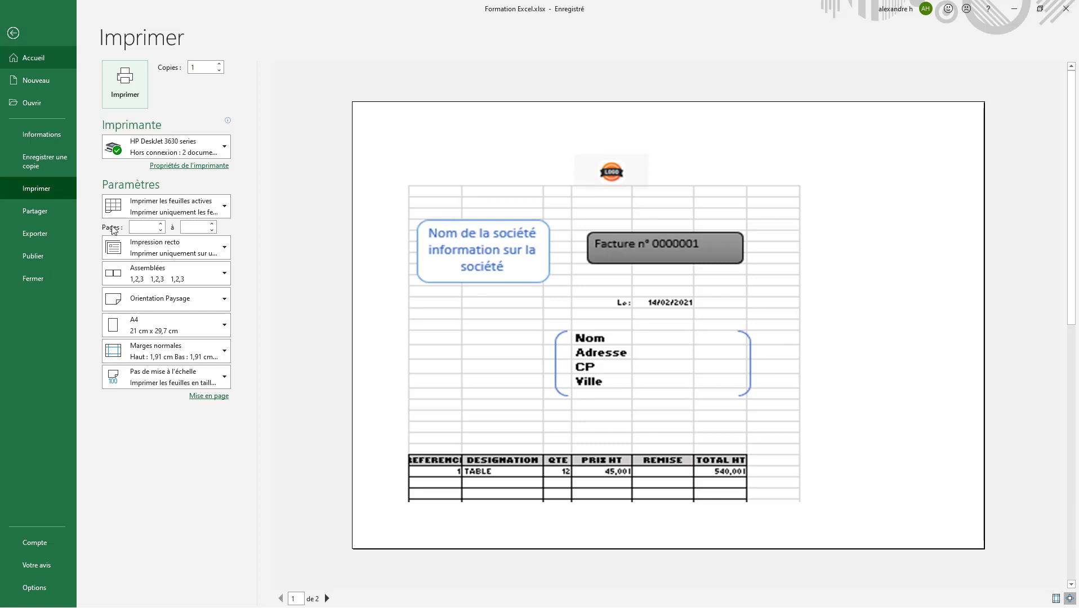
{"action": "left_click", "coordinate": [199, 304]}
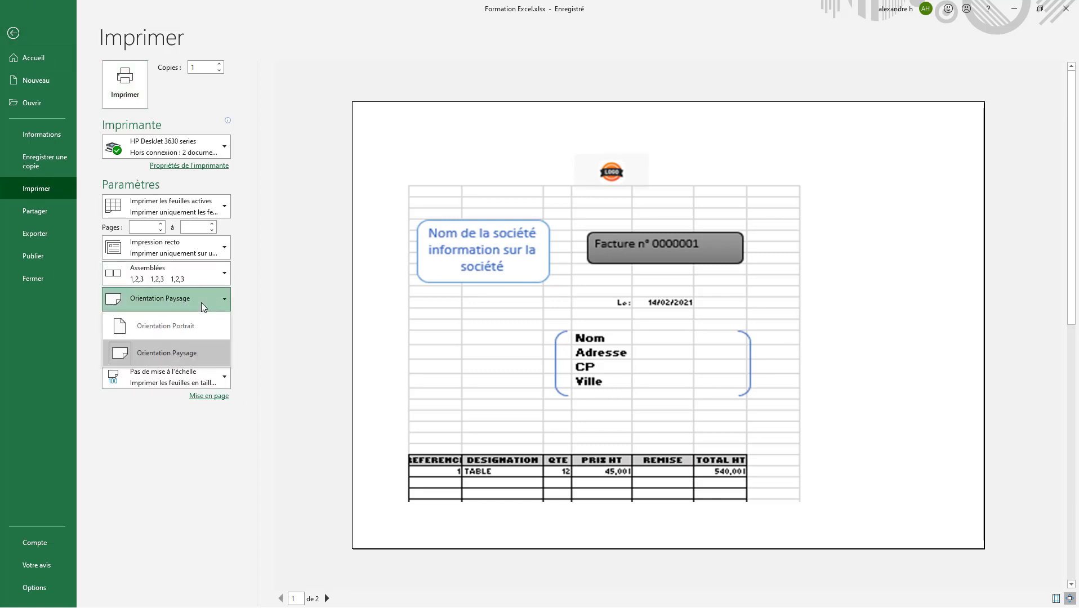
{"action": "left_click", "coordinate": [178, 326]}
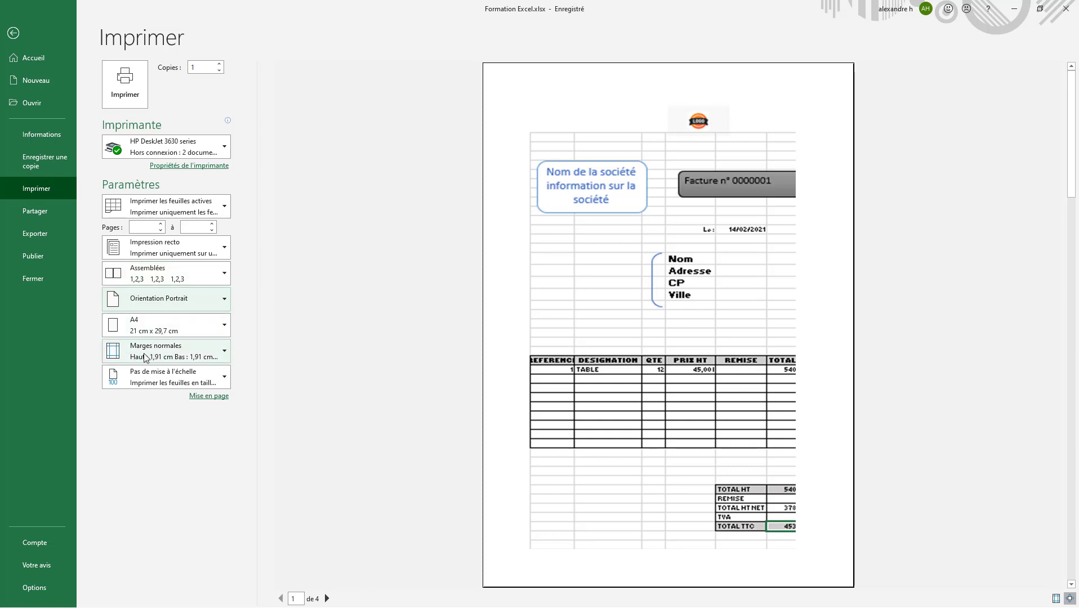
{"action": "left_click", "coordinate": [213, 351]}
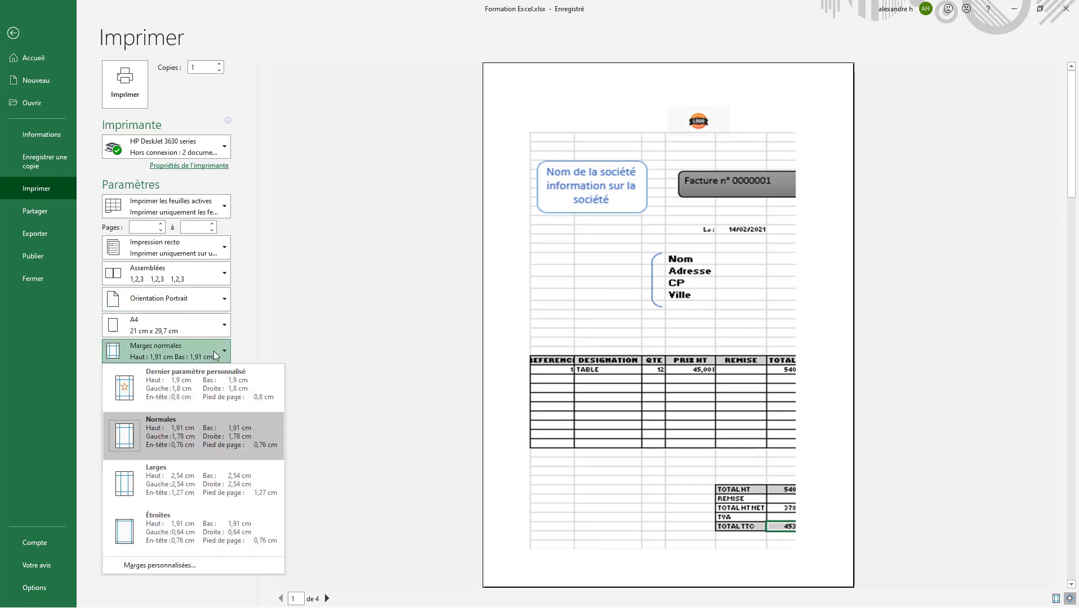
{"action": "left_click", "coordinate": [190, 520]}
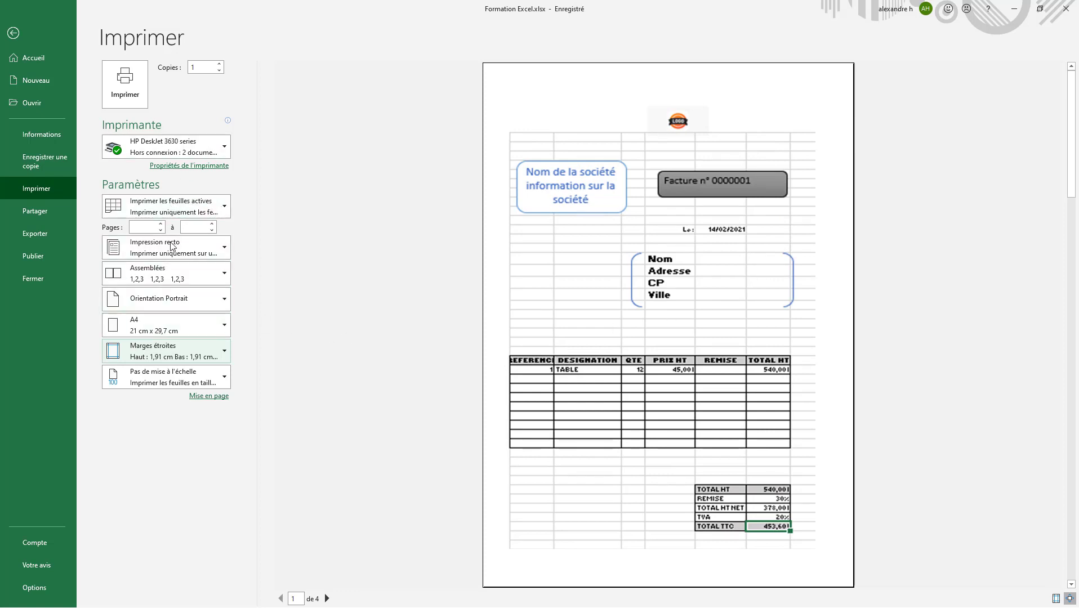
- Check the list of available printers and set the print range to pages 1 to 5
{"action": "left_click", "coordinate": [195, 145]}
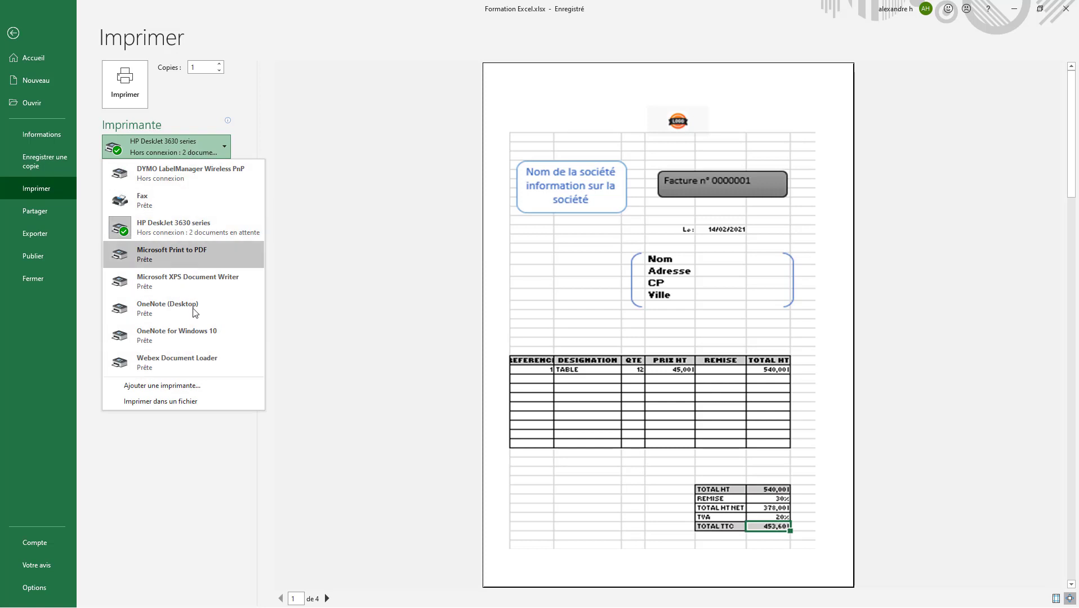
{"action": "left_click", "coordinate": [194, 438]}
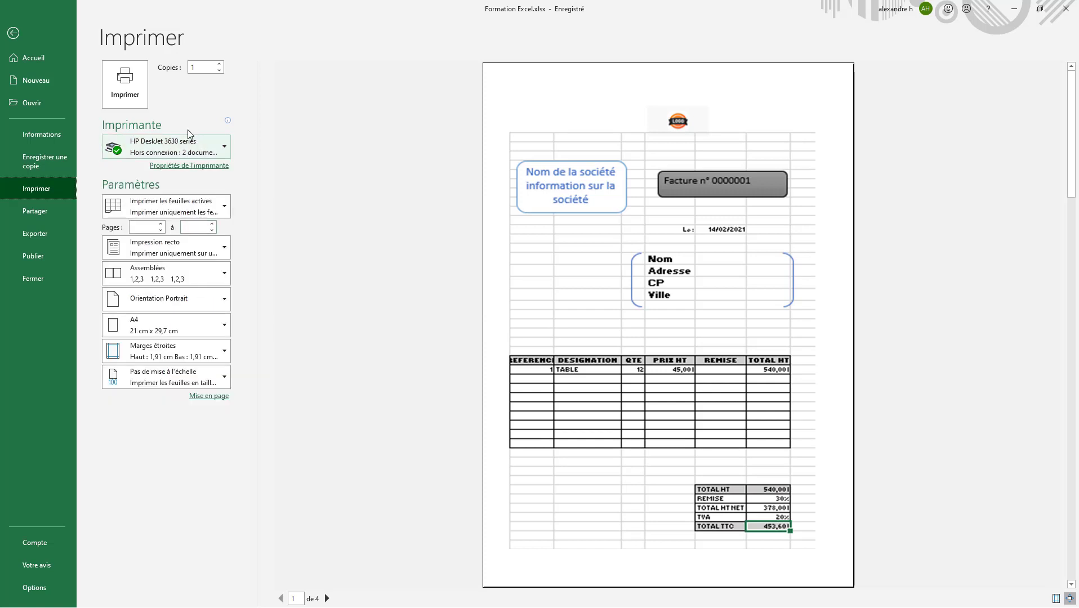
{"action": "left_click", "coordinate": [219, 65]}
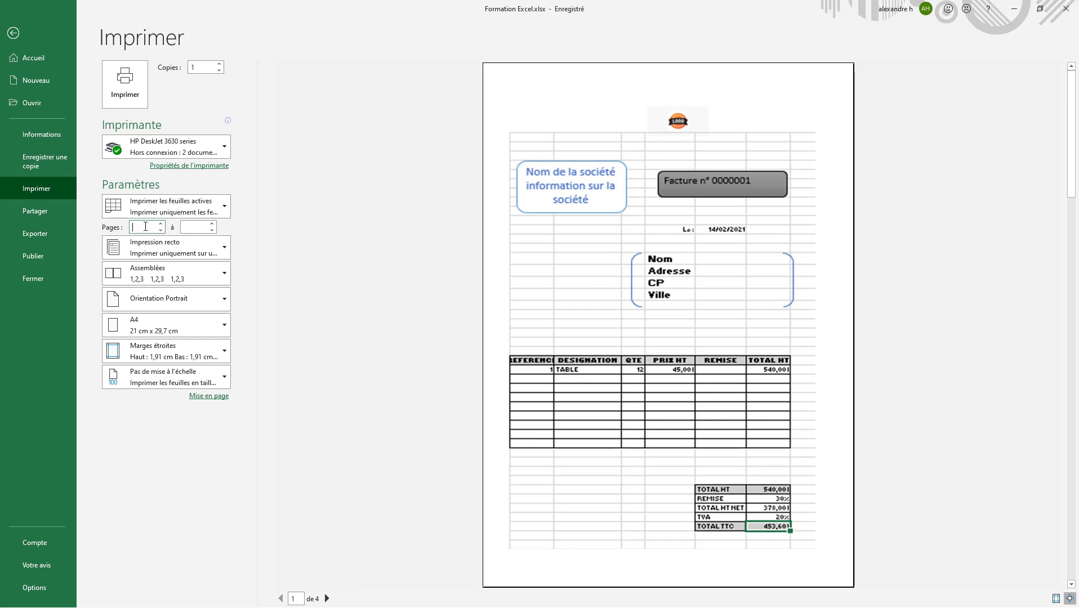
{"action": "left_click", "coordinate": [195, 225]}
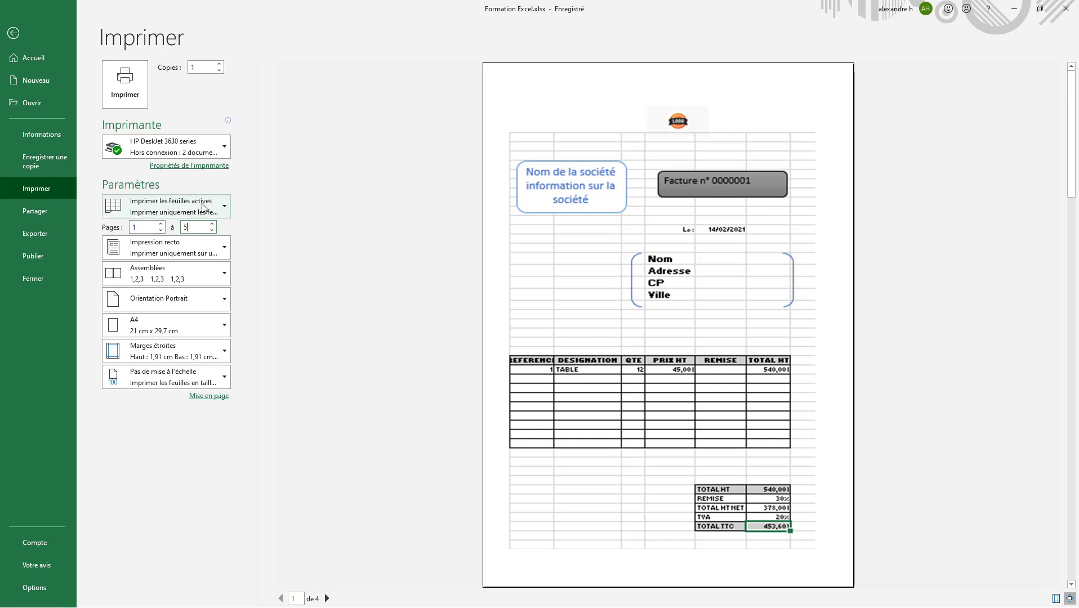
- Preview printing only the selection, and set the print scope back to the active sheets
{"action": "left_click", "coordinate": [224, 208]}
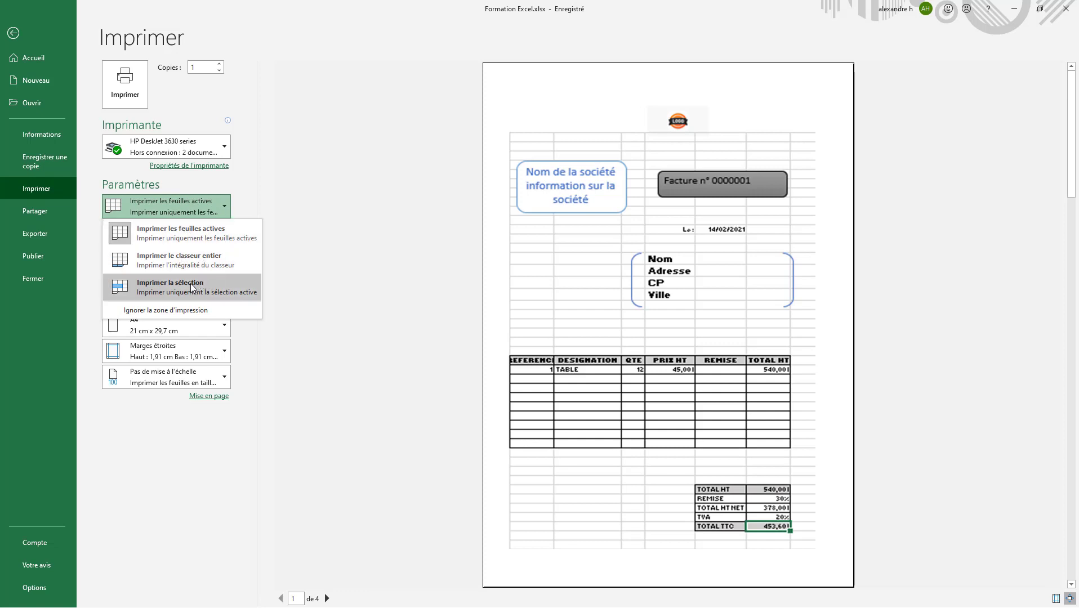
{"action": "left_click", "coordinate": [210, 301]}
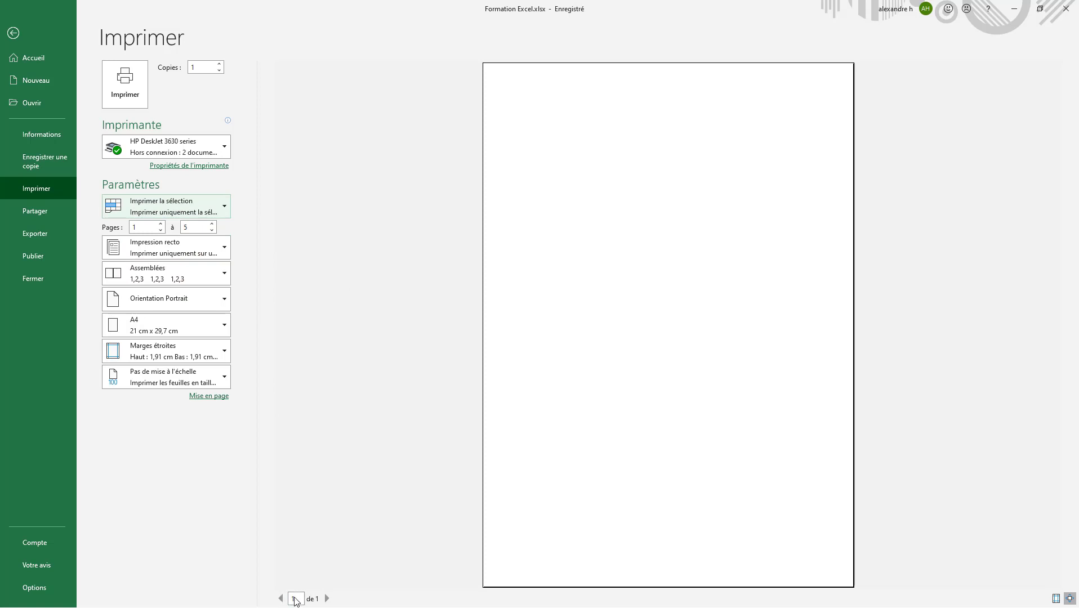
{"action": "left_click", "coordinate": [326, 601]}
{"action": "left_click", "coordinate": [192, 208]}
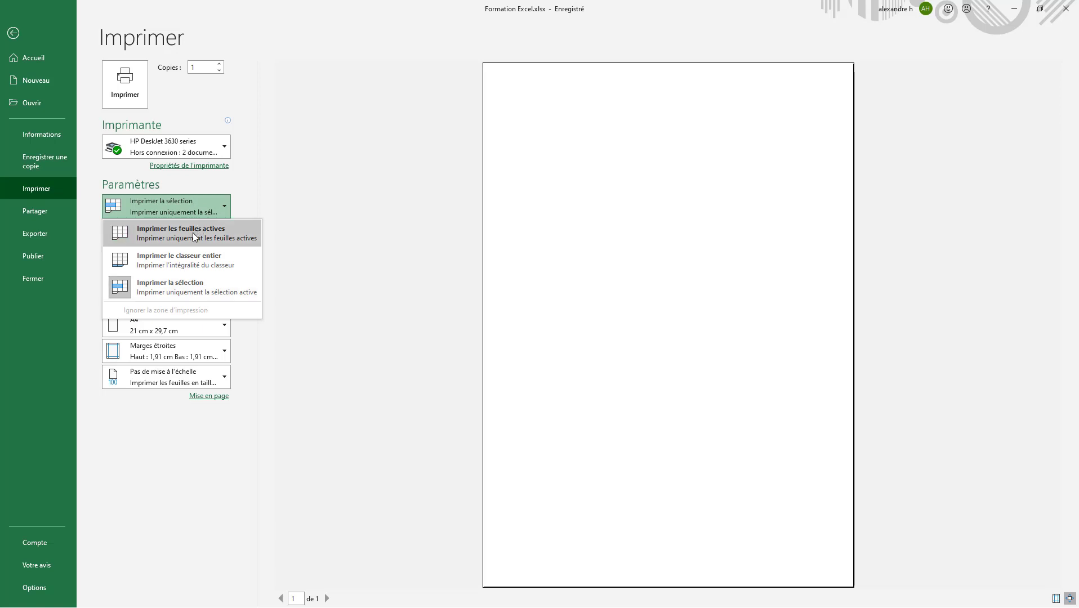
{"action": "left_click", "coordinate": [192, 232]}
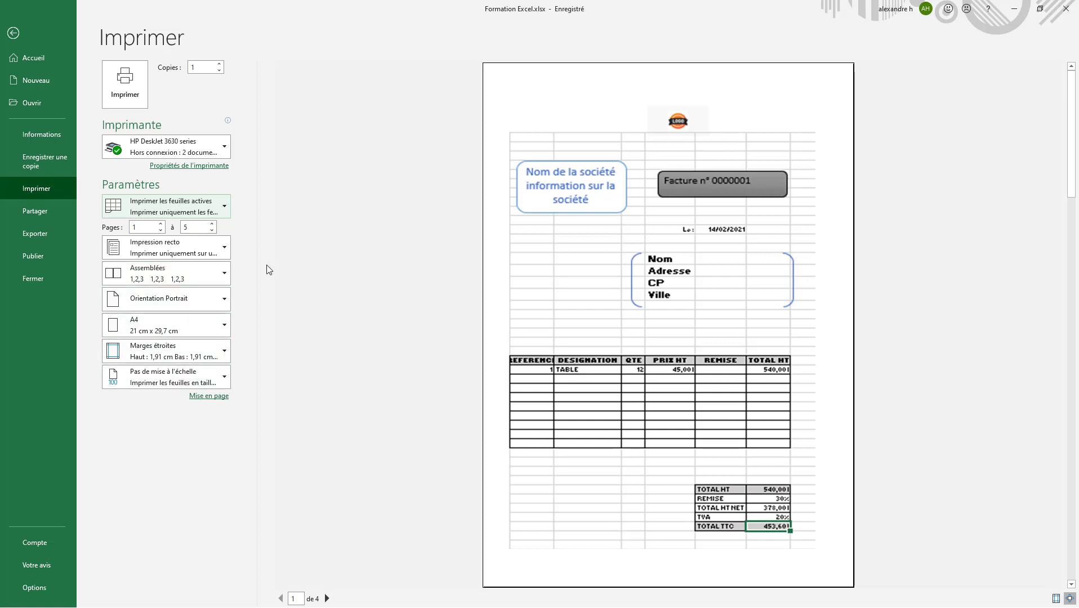
- Back in the worksheet, reapply Portrait orientation and move the invoice image down about six rows so its top edge sits at row 7
{"action": "left_click", "coordinate": [15, 34]}
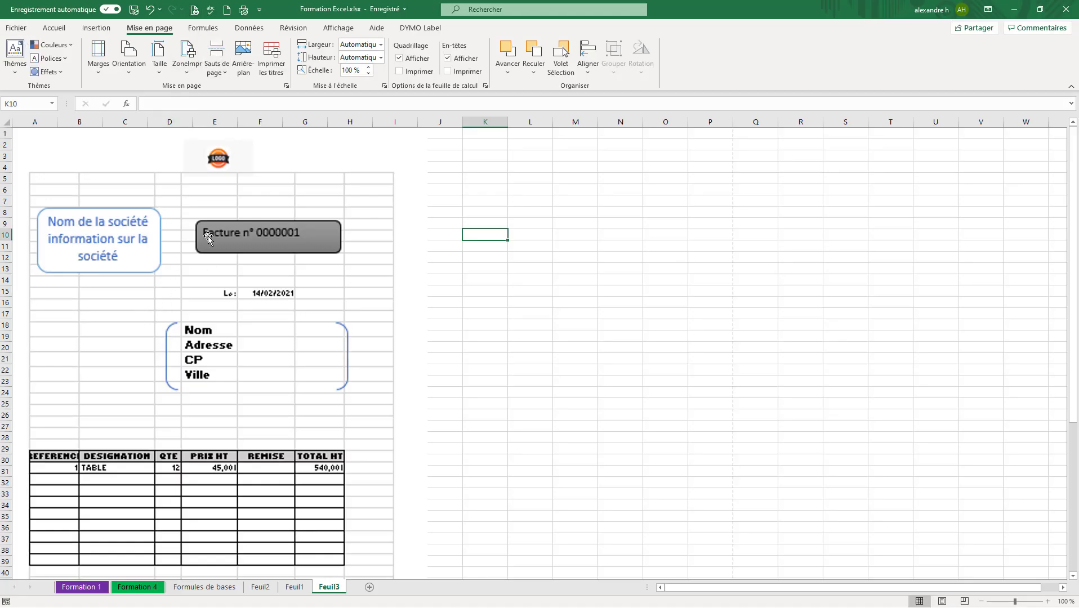
{"action": "left_click", "coordinate": [178, 246]}
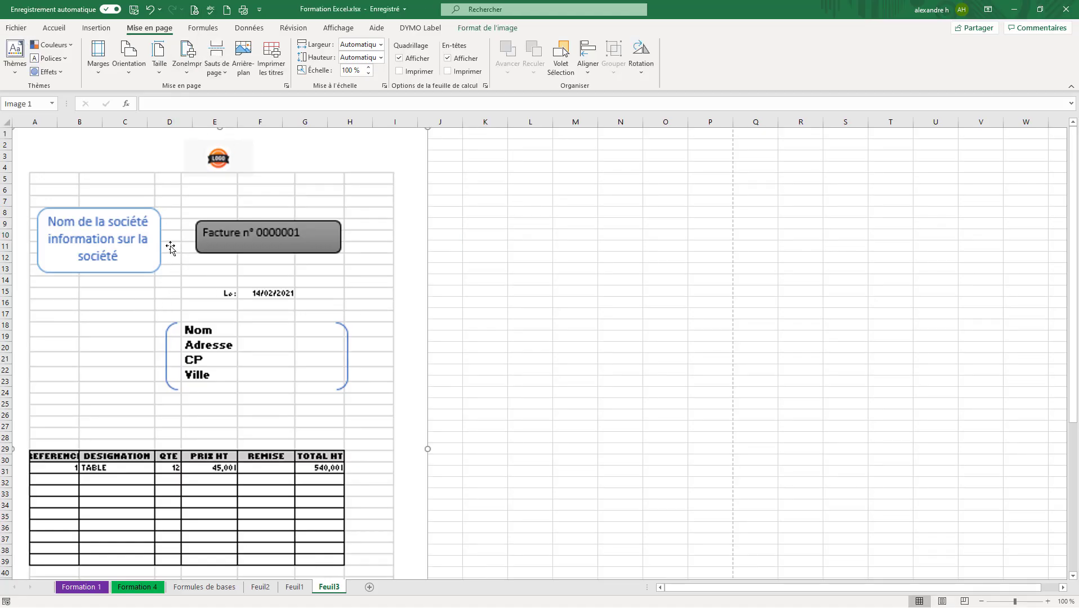
{"action": "left_click", "coordinate": [129, 74]}
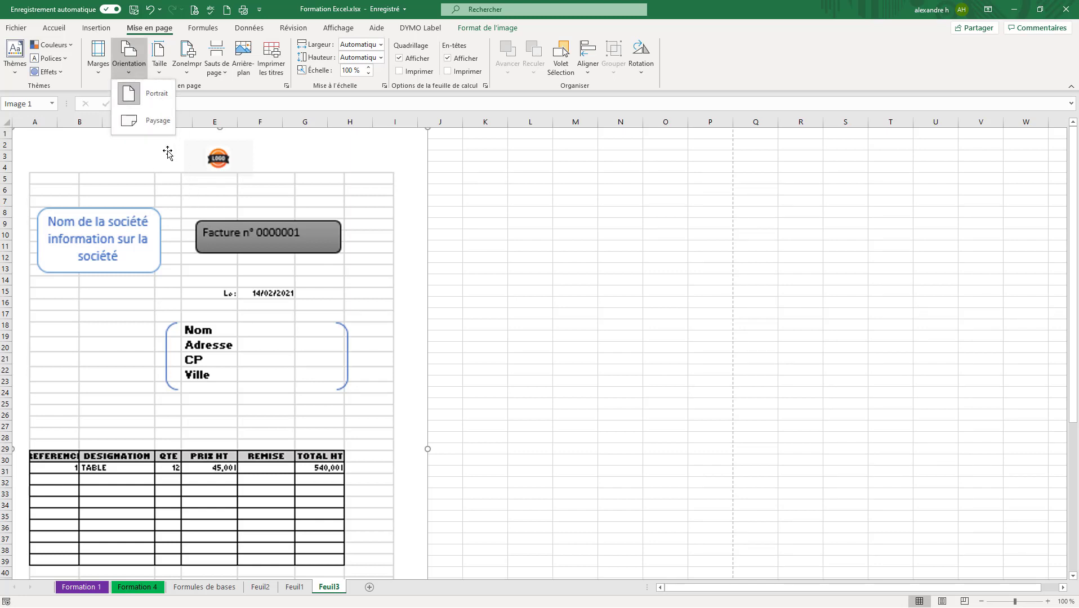
{"action": "left_click", "coordinate": [158, 95]}
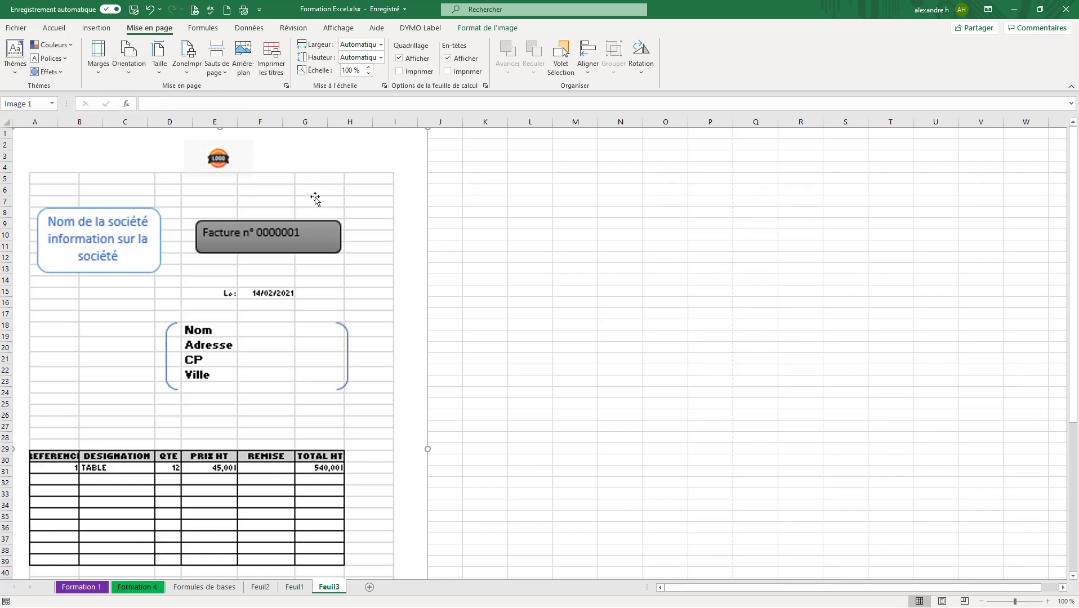
{"action": "left_click_drag", "start_coordinate": [313, 199], "coordinate": [313, 269]}
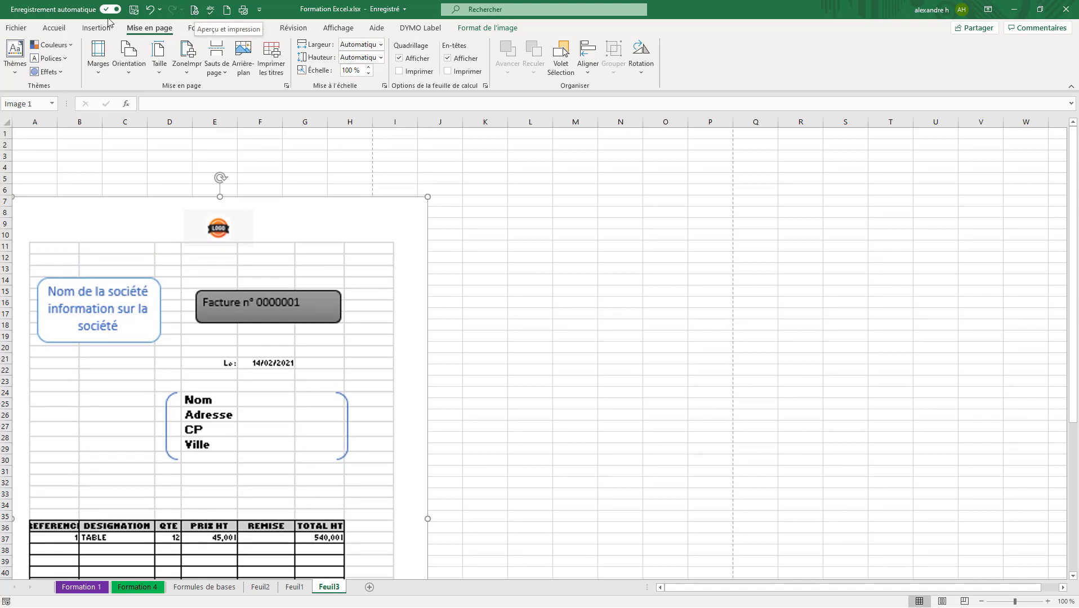
- Look over the commands offered for the Quick Access Toolbar and check the invoice sheet in the print preview
{"action": "left_click", "coordinate": [259, 9]}
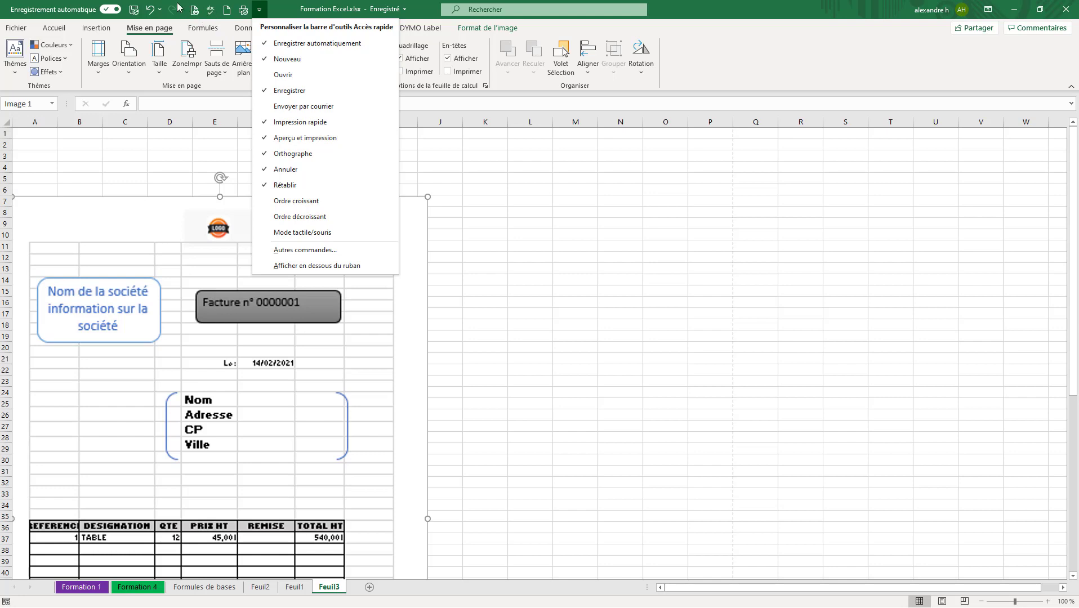
{"action": "left_click", "coordinate": [16, 28]}
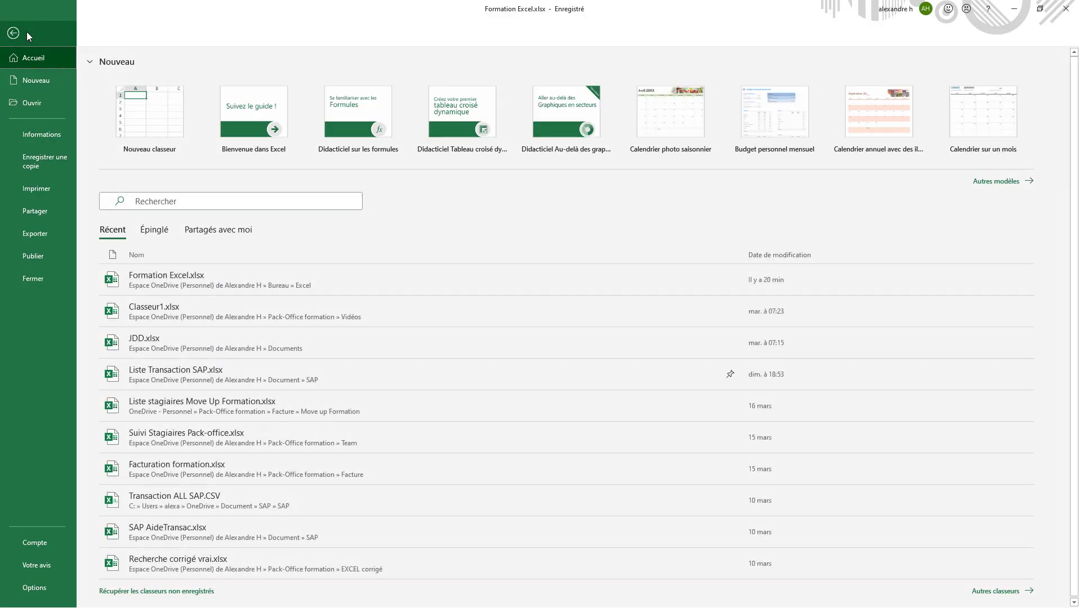
{"action": "left_click", "coordinate": [38, 188]}
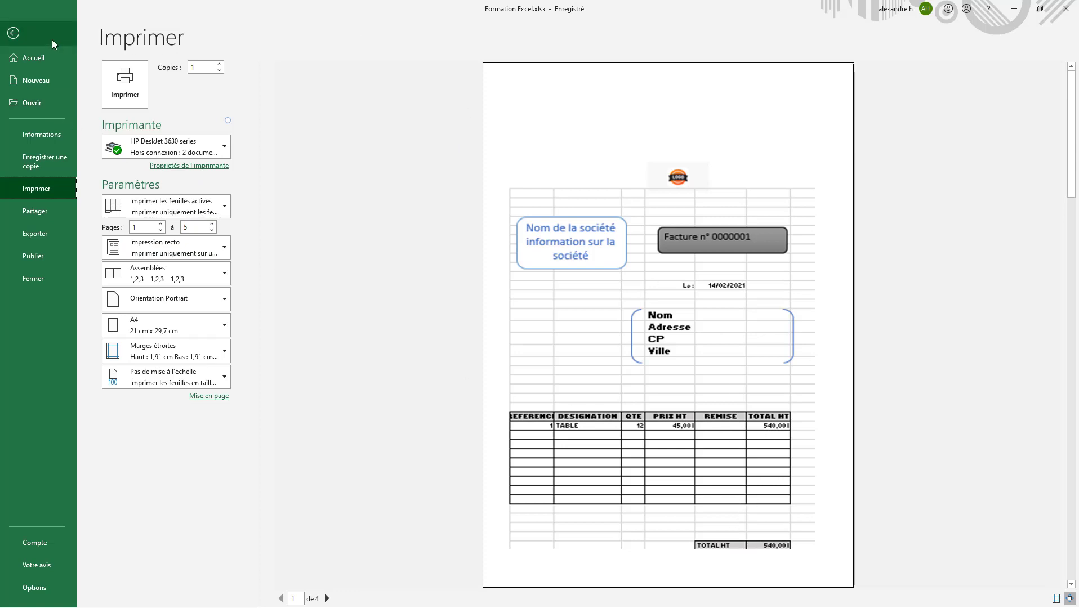
{"action": "left_click", "coordinate": [15, 35]}
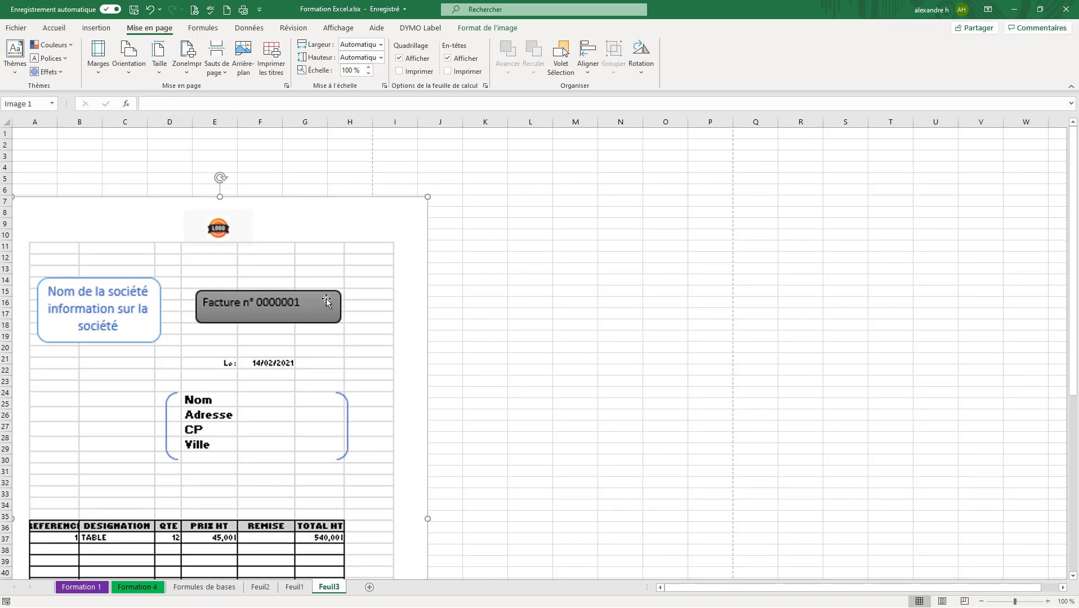
- Move the invoice image up so its top edge sits at row 1 of the sheet
{"action": "scroll", "coordinate": [410, 287], "scroll_direction": "down", "scroll_amount": 6}
{"action": "scroll", "coordinate": [412, 286], "scroll_direction": "down", "scroll_amount": 3}
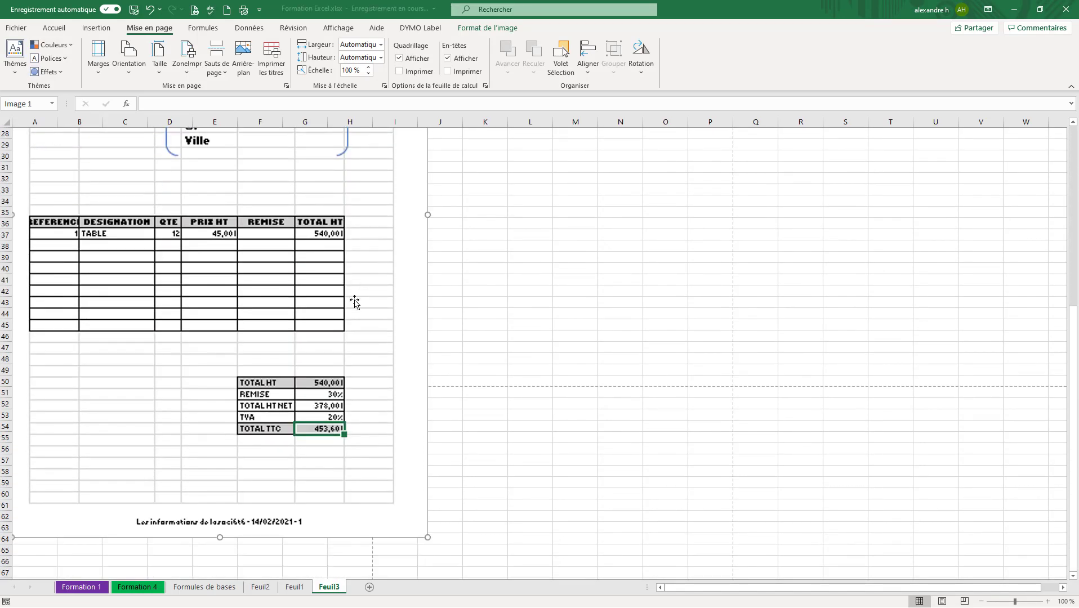
{"action": "mouse_move", "coordinate": [289, 337]}
{"action": "left_mouse_down"}
{"action": "mouse_move", "coordinate": [402, 349]}
{"action": "mouse_move", "coordinate": [292, 349]}
{"action": "left_mouse_up"}
{"action": "scroll", "coordinate": [515, 321], "scroll_direction": "up", "scroll_amount": 9}
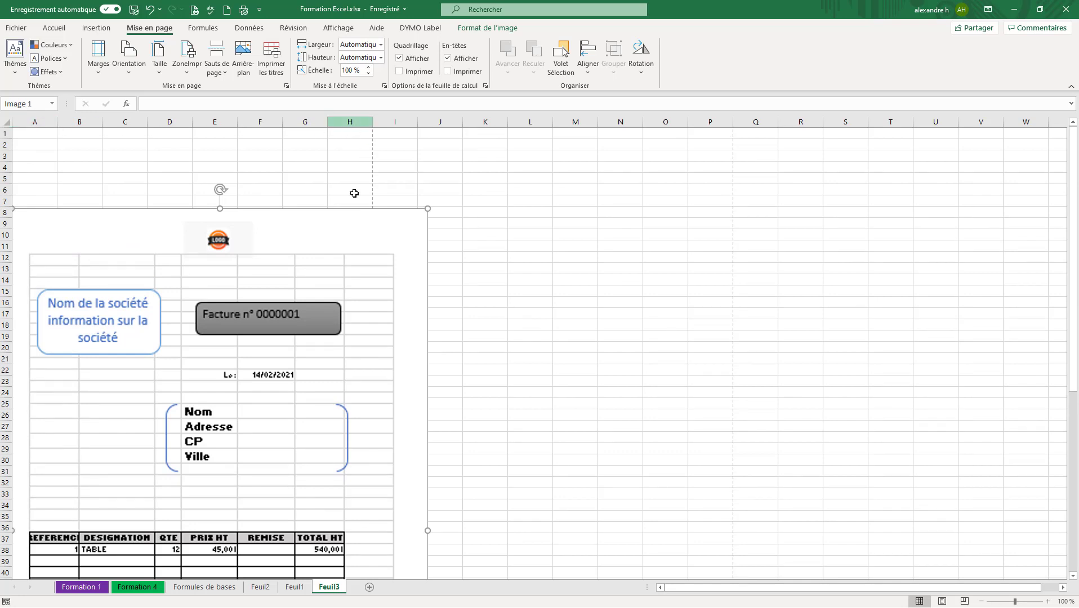
{"action": "left_click_drag", "start_coordinate": [341, 271], "coordinate": [315, 176]}
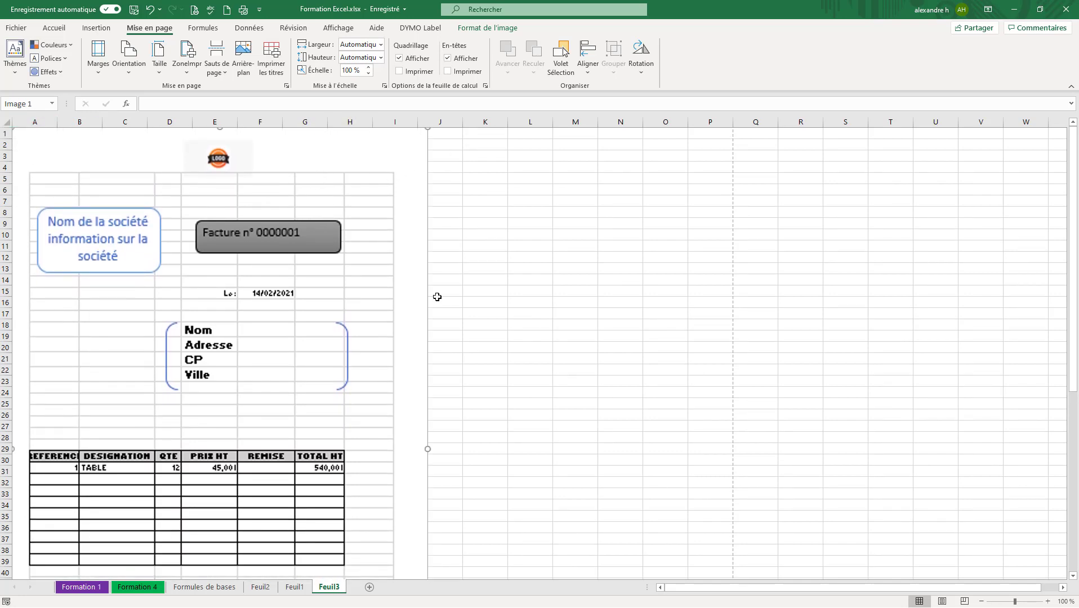
- Shrink the invoice image from its lower corner so it ends in column H at row 48, inside the page break lines
{"action": "scroll", "coordinate": [436, 307], "scroll_direction": "down", "scroll_amount": 1}
{"action": "scroll", "coordinate": [431, 420], "scroll_direction": "down", "scroll_amount": 8}
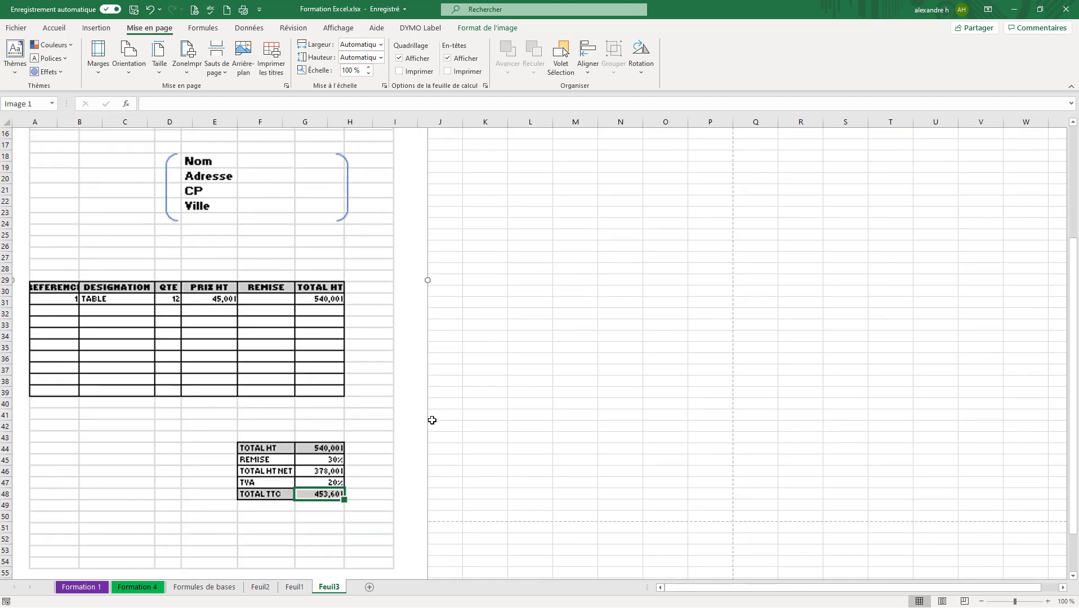
{"action": "left_click_drag", "start_coordinate": [427, 467], "coordinate": [360, 350]}
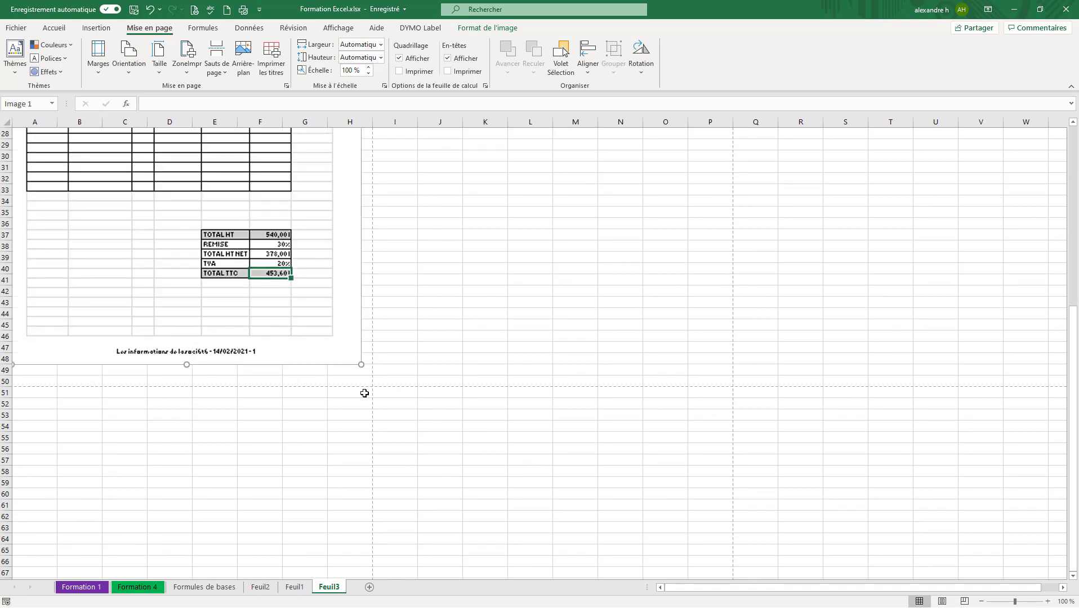
- Check the resized invoice image against the page breaks in the sheet and in the print preview
{"action": "scroll", "coordinate": [386, 362], "scroll_direction": "up", "scroll_amount": 9}
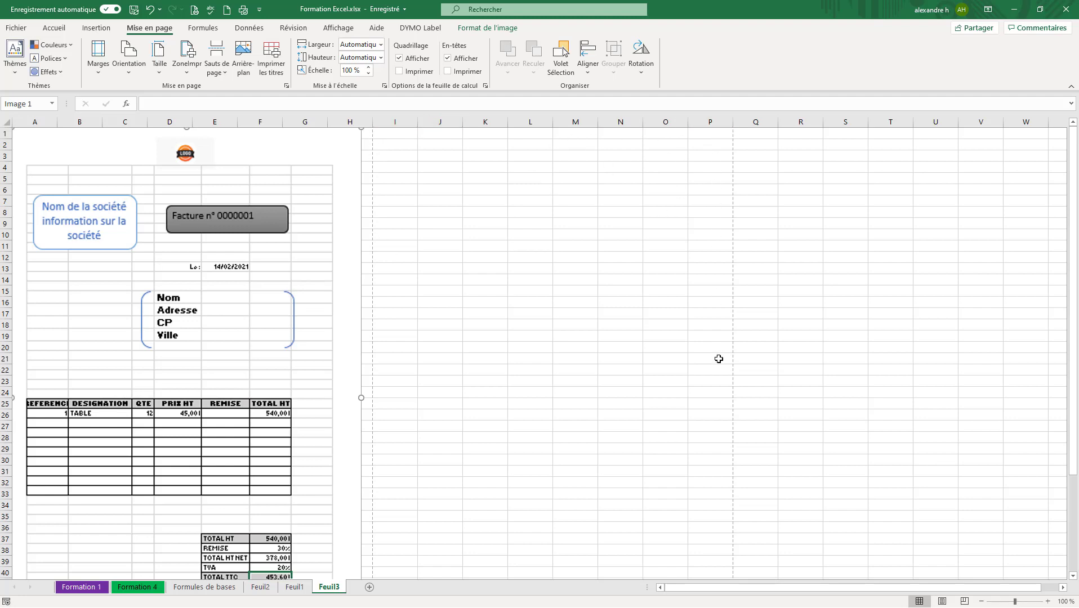
{"action": "scroll", "coordinate": [718, 360], "scroll_direction": "down", "scroll_amount": 5}
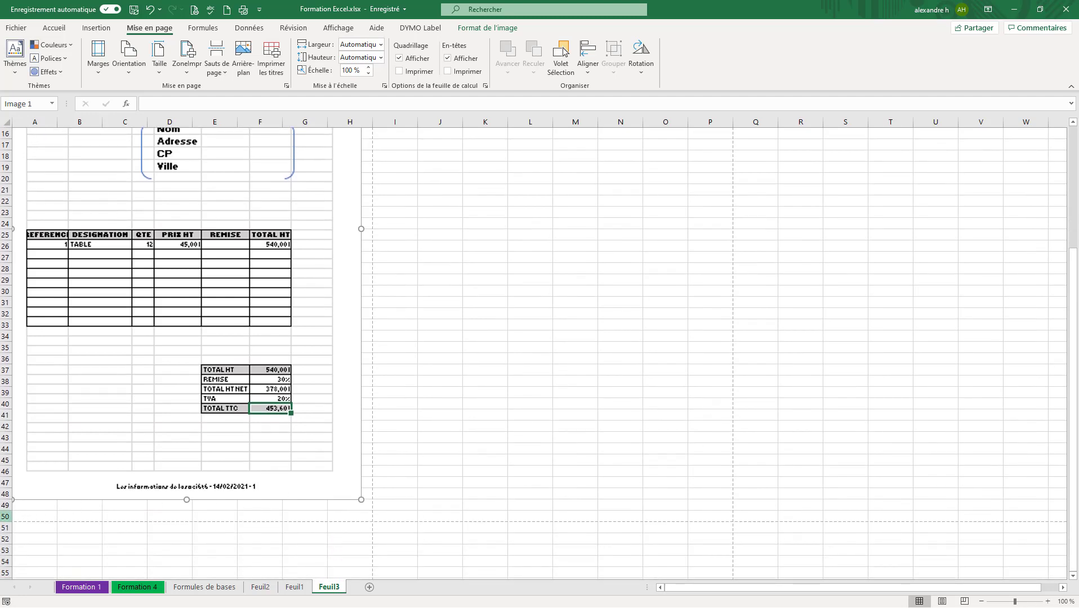
{"action": "scroll", "coordinate": [319, 492], "scroll_direction": "up", "scroll_amount": 3}
{"action": "scroll", "coordinate": [319, 493], "scroll_direction": "up", "scroll_amount": 2}
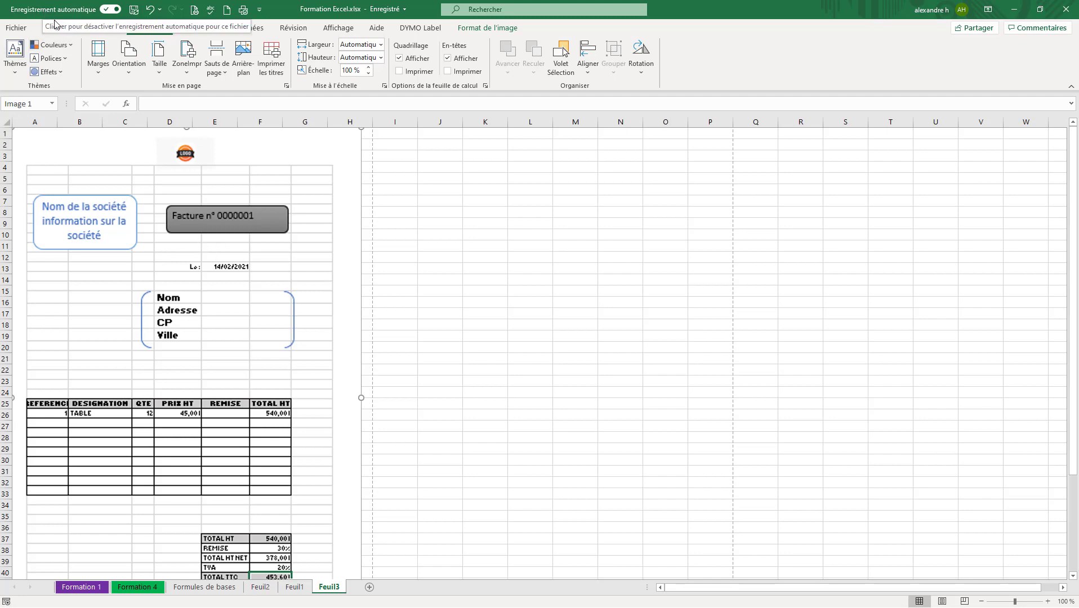
{"action": "left_click", "coordinate": [16, 29]}
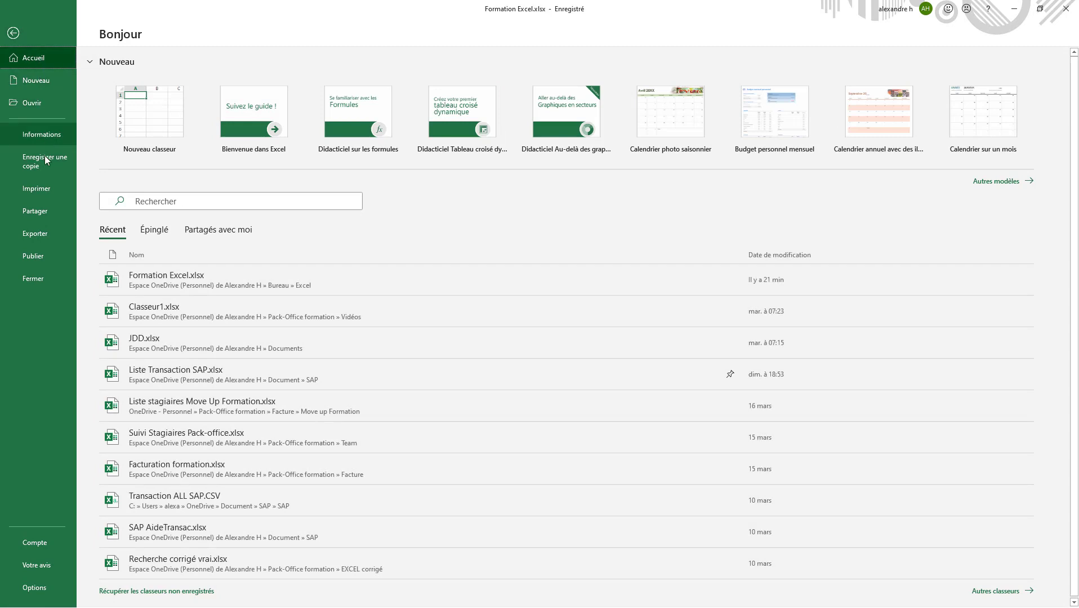
{"action": "left_click", "coordinate": [37, 189]}
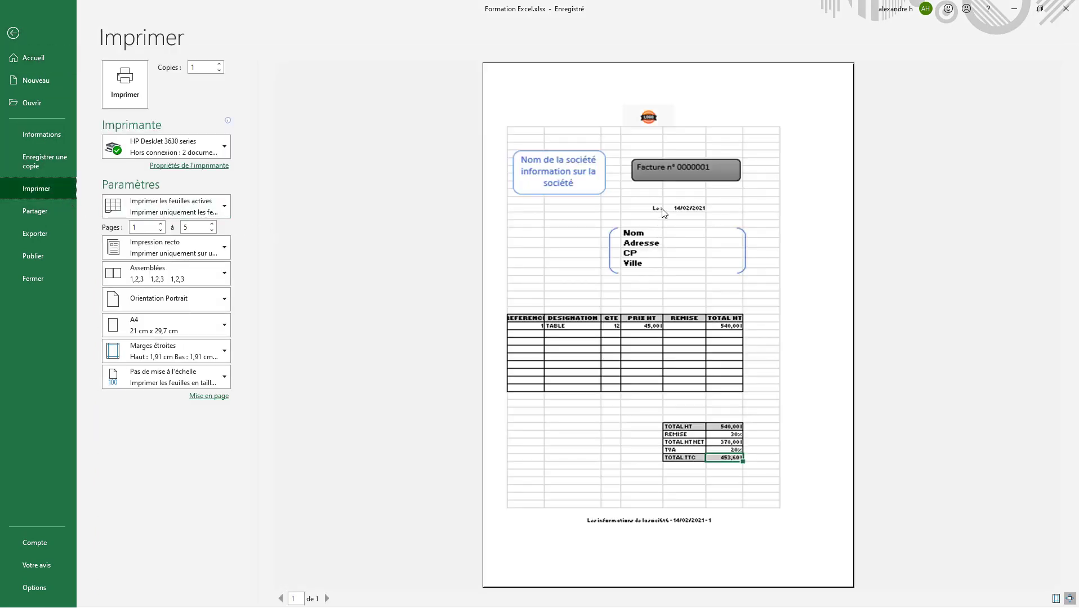